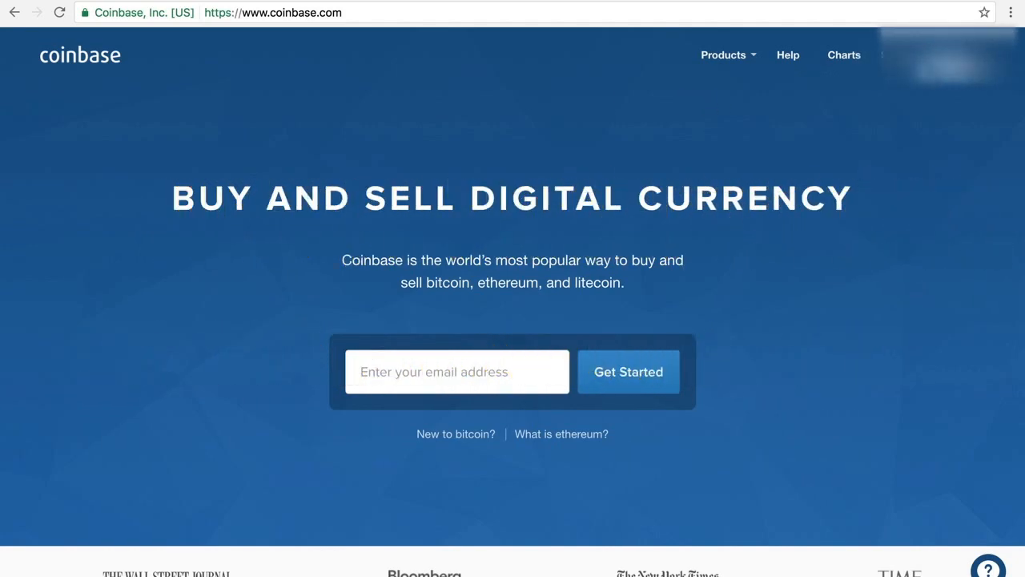
# Start a new Coinbase account from Get Started and reach the dashboard.
pyautogui.click(948, 68)
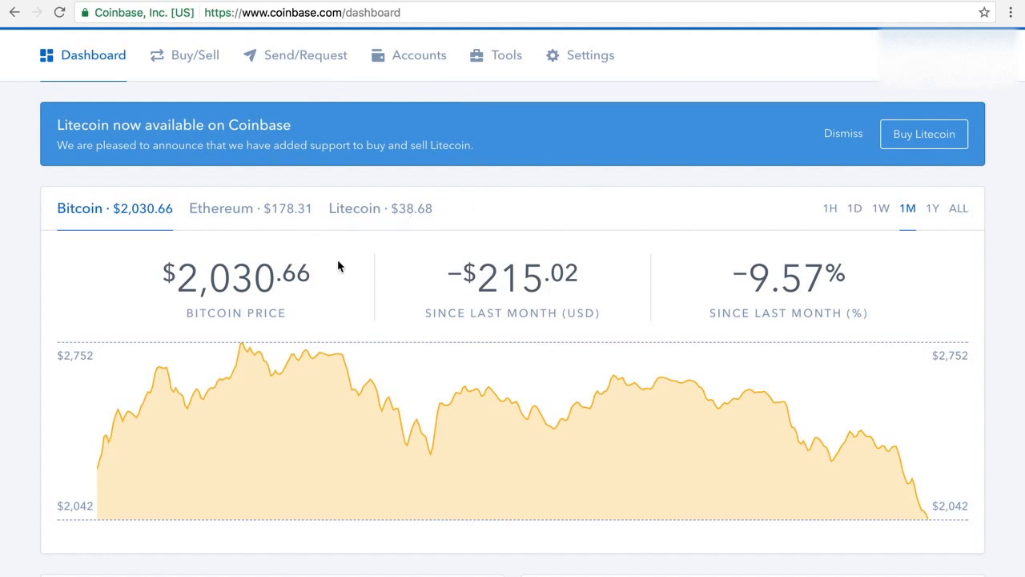
pyautogui.scroll(-3, 672, 269)
pyautogui.scroll(-2, 672, 269)
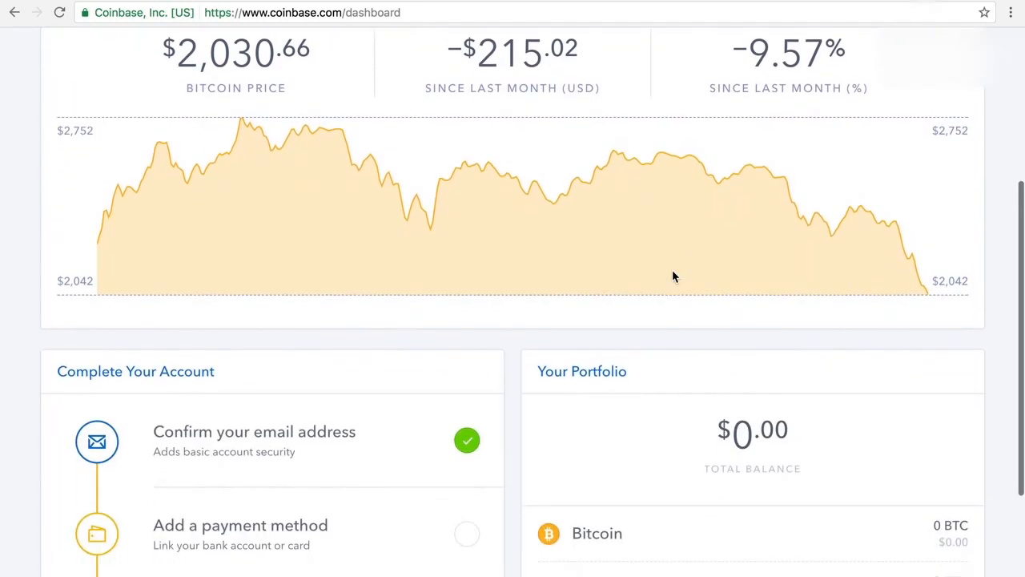
pyautogui.scroll(-3, 671, 269)
pyautogui.scroll(-2, 672, 269)
pyautogui.scroll(-1, 672, 275)
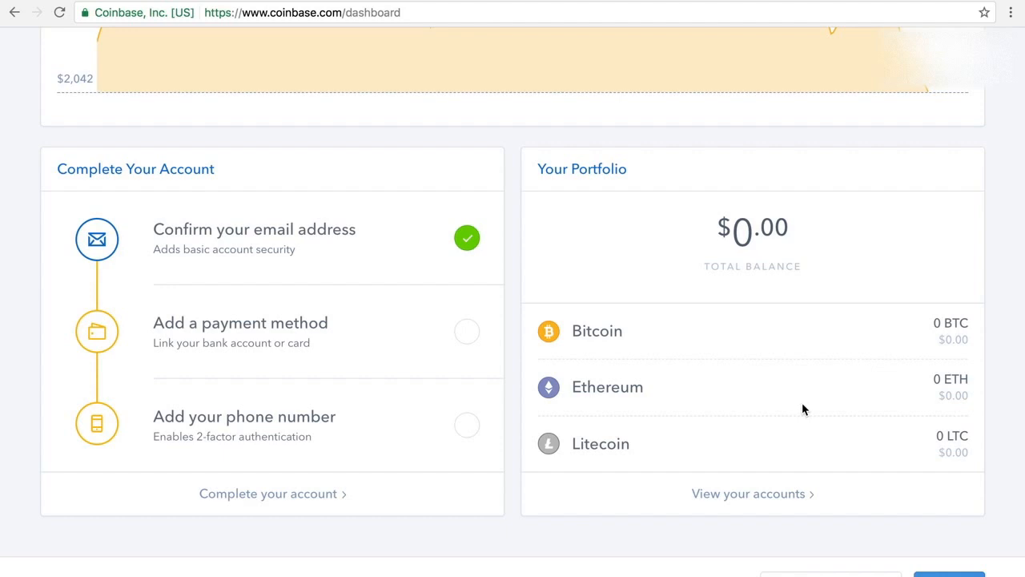
pyautogui.click(265, 331)
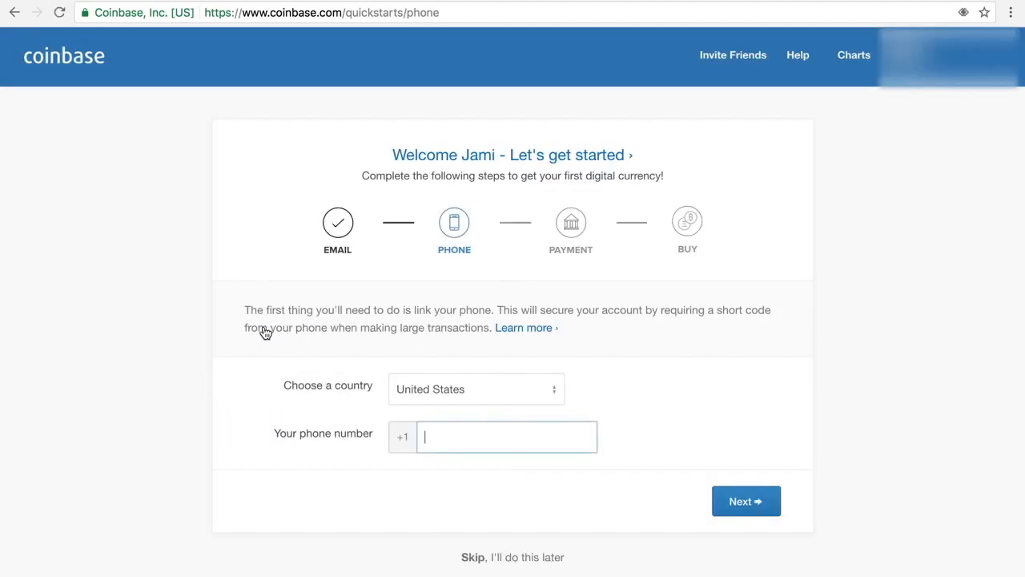
# Keep United States as the country for the phone-number setup.
pyautogui.click(557, 390)
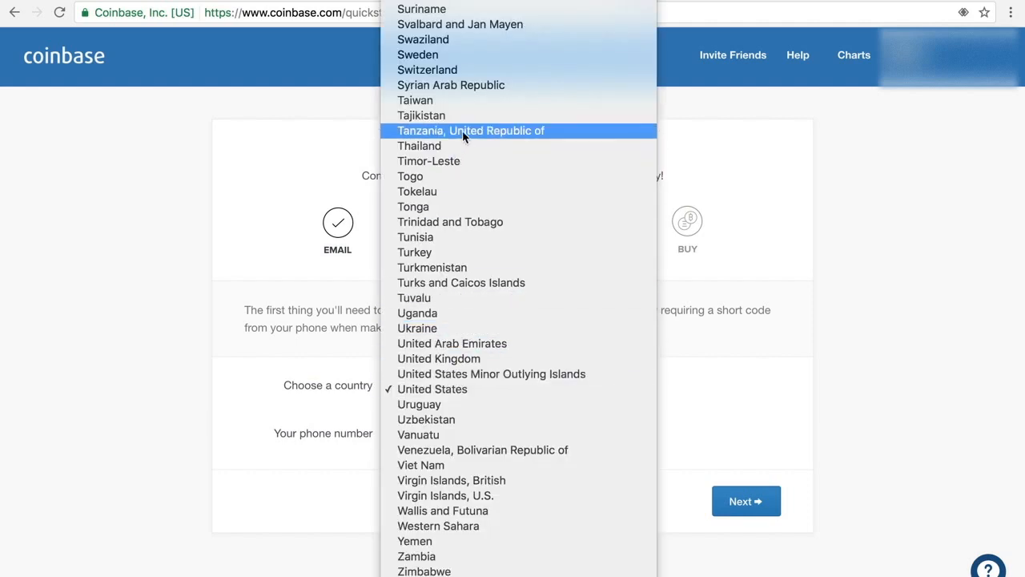
pyautogui.click(471, 387)
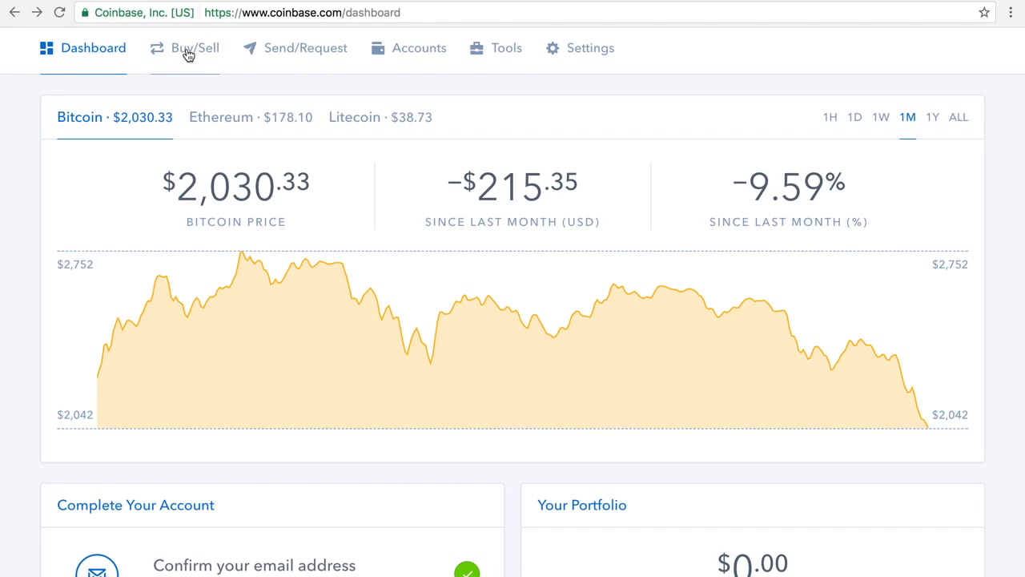
pyautogui.scroll(-5, 334, 263)
pyautogui.scroll(-4, 334, 263)
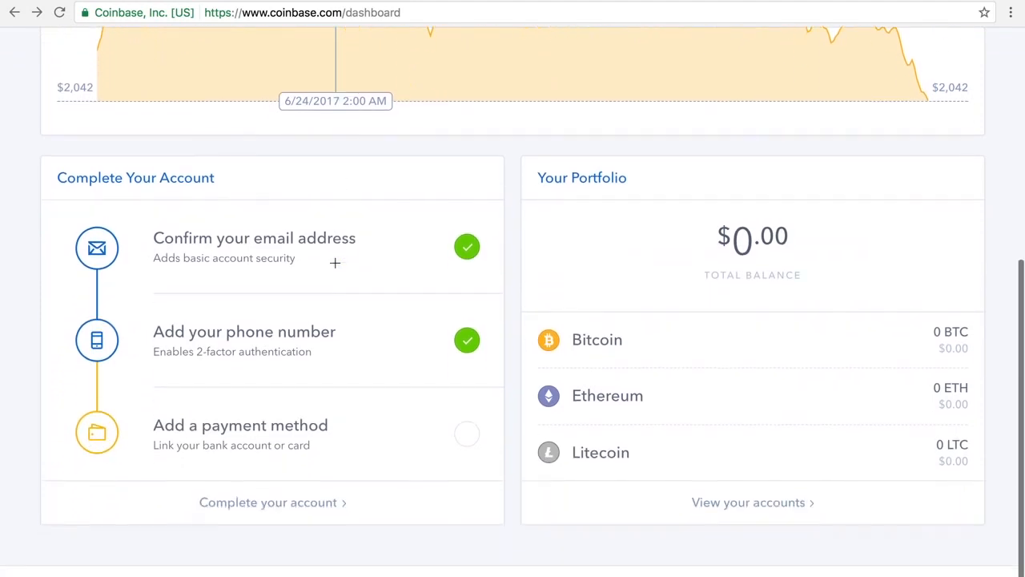